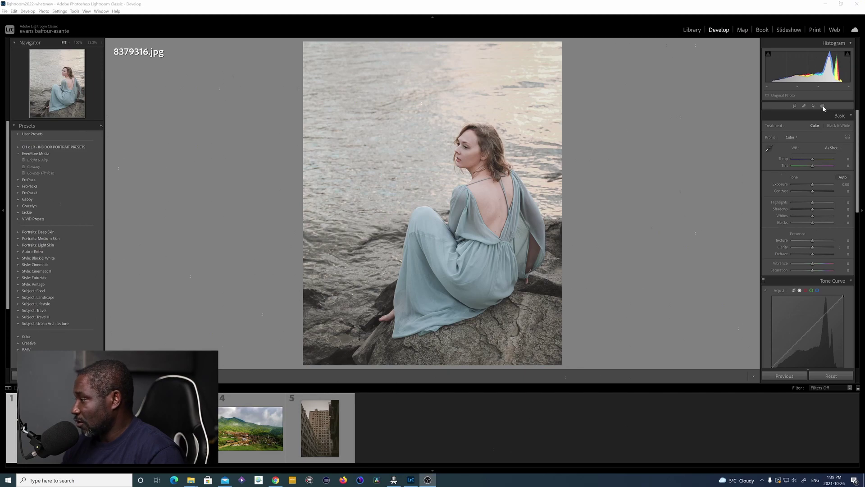
Add a Select Subject mask (Mask 1) covering the seated woman in 8379316.jpg
click(822, 107)
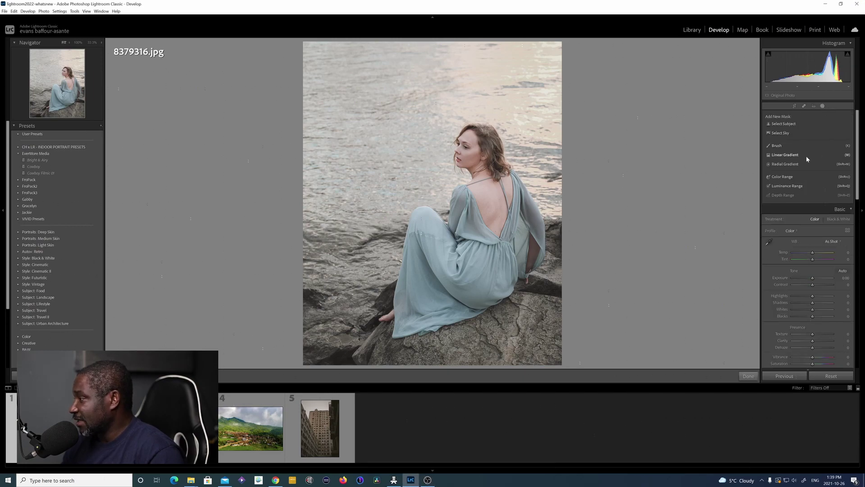
click(782, 124)
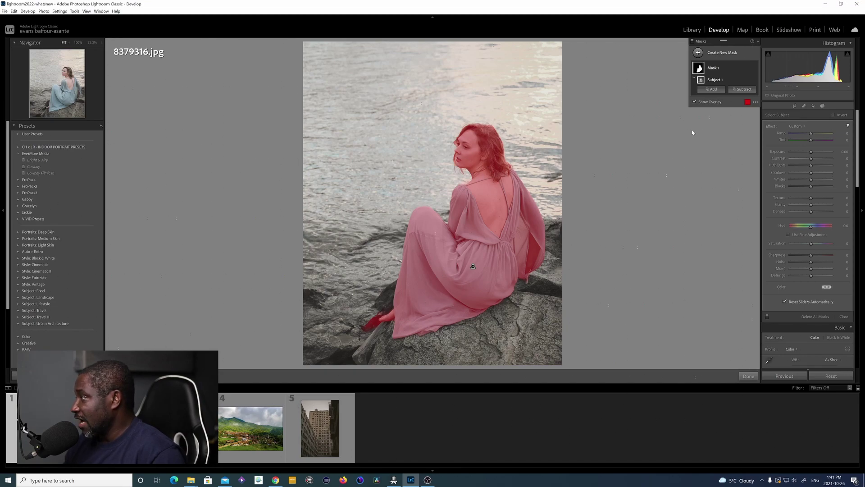
Subtract a brush stroke from Mask 1 to erase the rock near the woman's feet
click(742, 89)
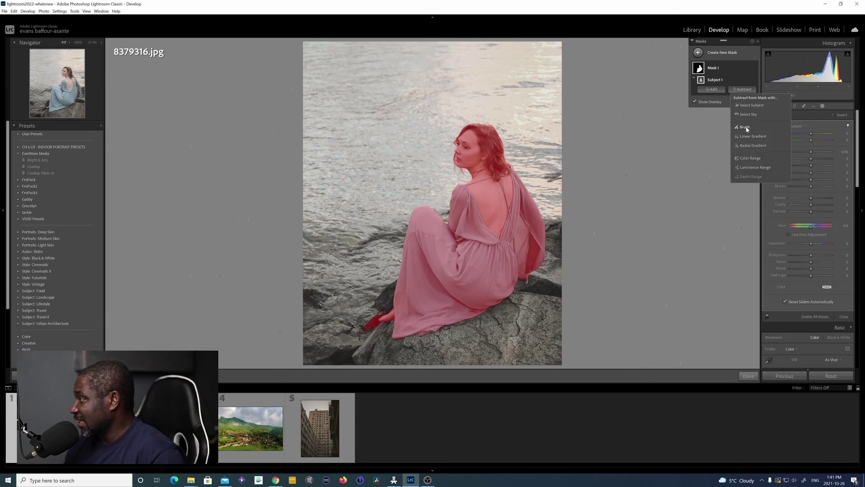
click(745, 128)
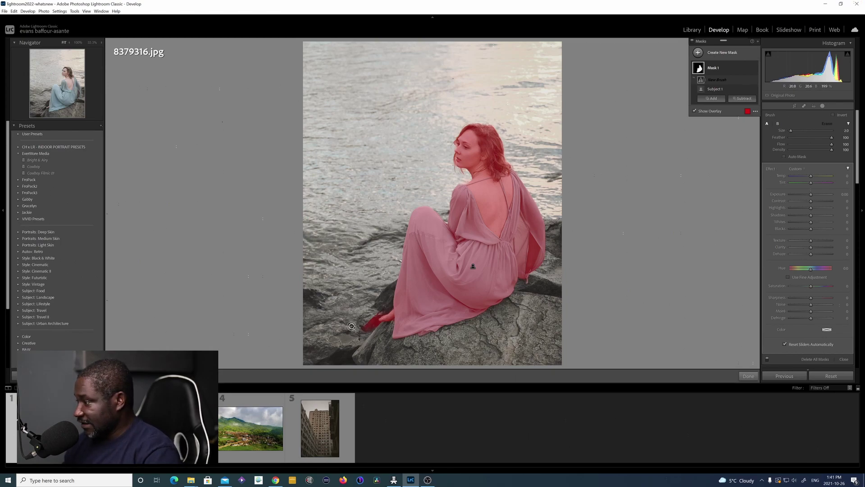
scroll(358, 332, up, 1)
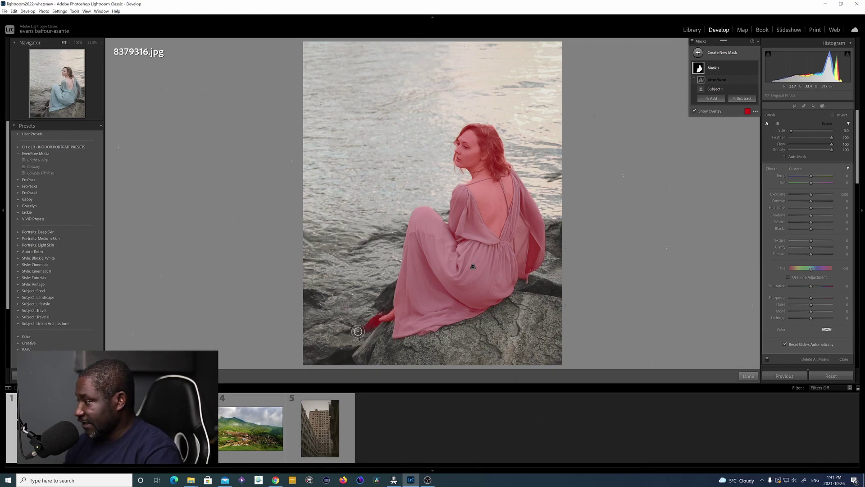
mouse_move(365, 323)
mouse_down()
mouse_move(360, 341)
mouse_move(375, 311)
mouse_move(364, 327)
mouse_move(378, 331)
mouse_move(365, 322)
mouse_move(371, 309)
mouse_move(385, 306)
mouse_move(365, 328)
mouse_up()
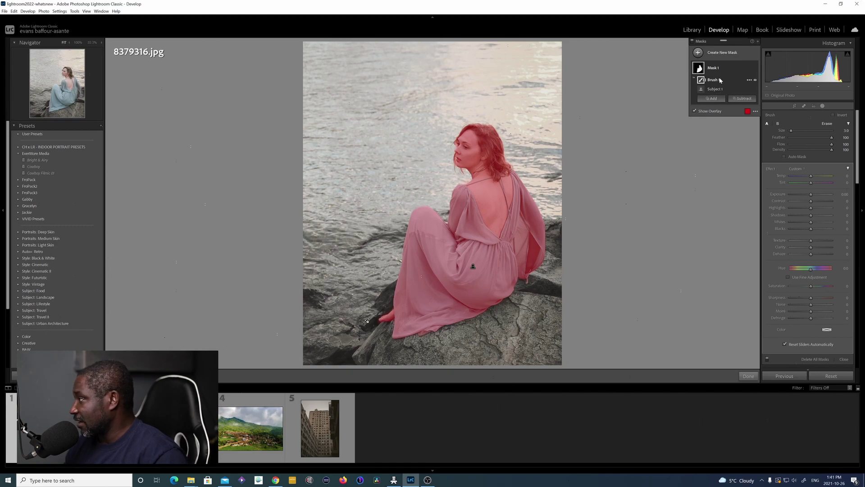
Toggle Brush 1's visibility to compare the mask with and without the rock subtraction
click(755, 81)
click(756, 81)
click(755, 81)
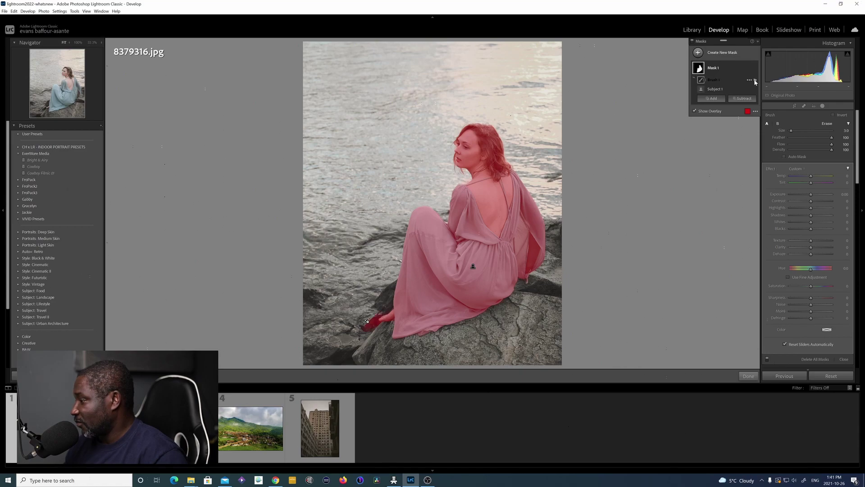
click(755, 81)
click(755, 81)
click(755, 81)
click(755, 81)
click(755, 81)
Toggle Subject 1's visibility to compare, then turn off Show Overlay
click(755, 90)
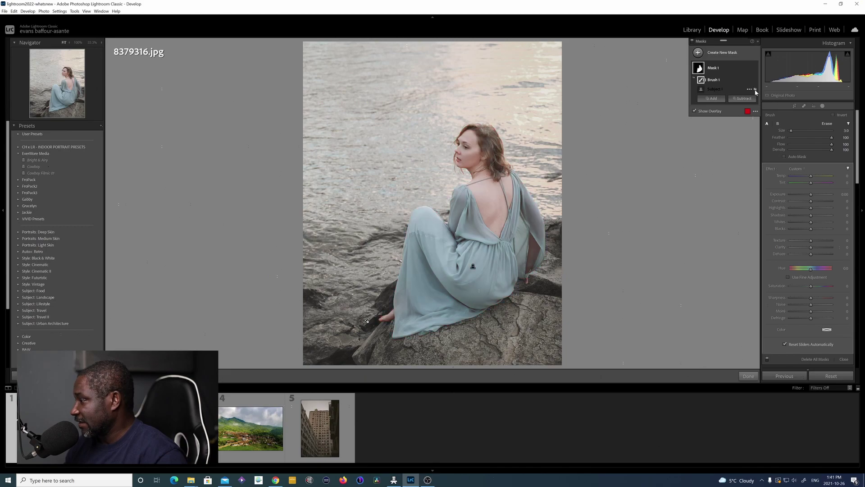
click(755, 89)
click(755, 89)
click(755, 89)
click(755, 89)
click(755, 89)
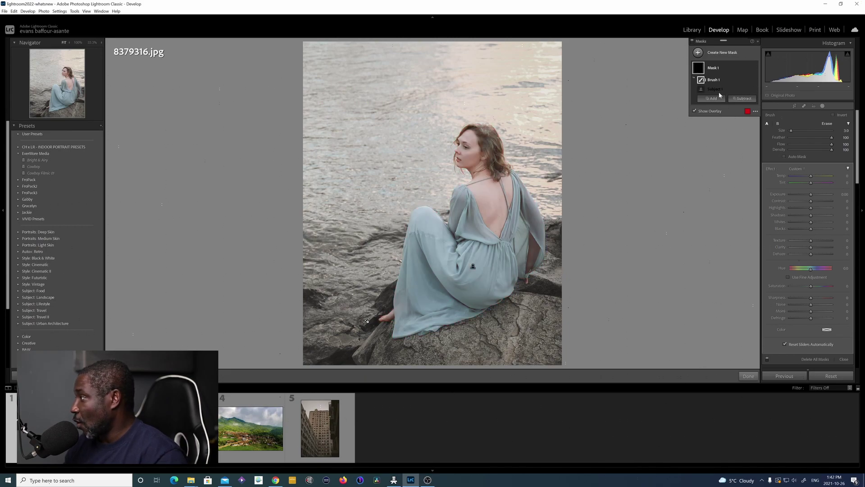
click(755, 90)
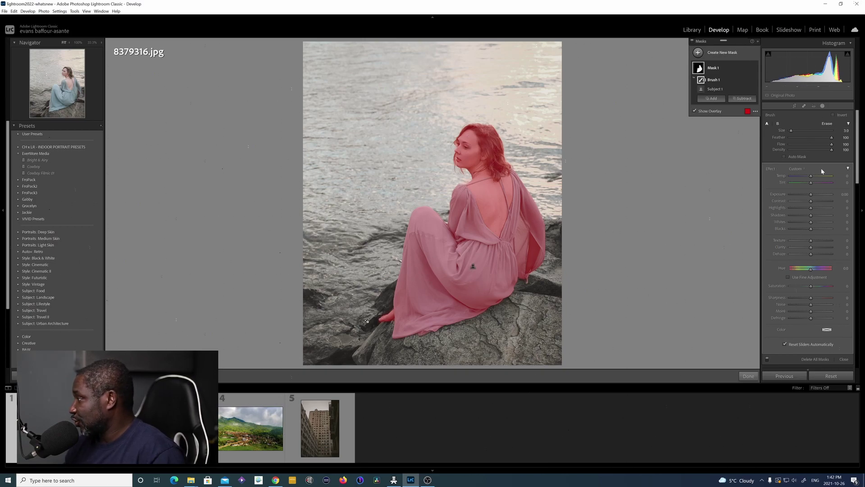
click(694, 112)
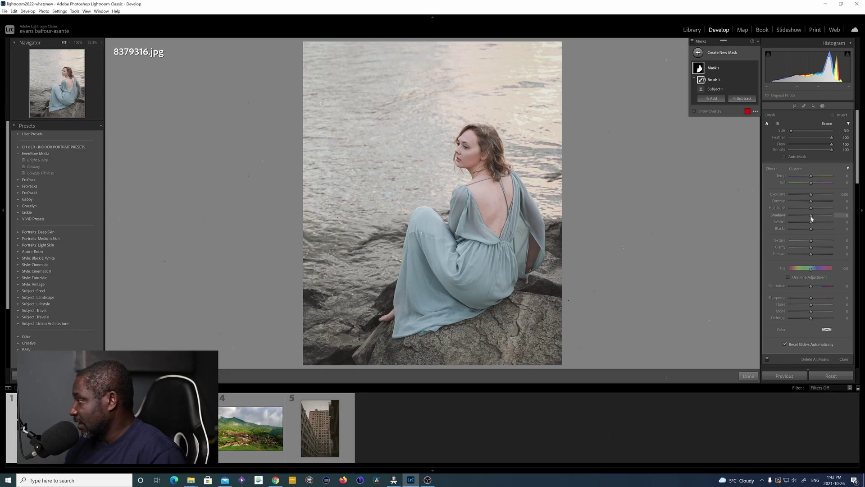
Brighten the woman's mask with Shadows 31 and Highlights 24
drag(810, 215, 809, 215)
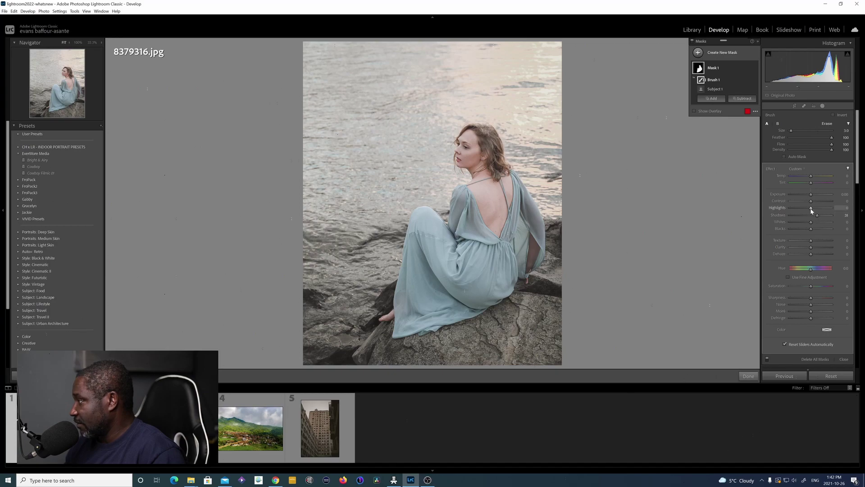
drag(811, 208, 815, 210)
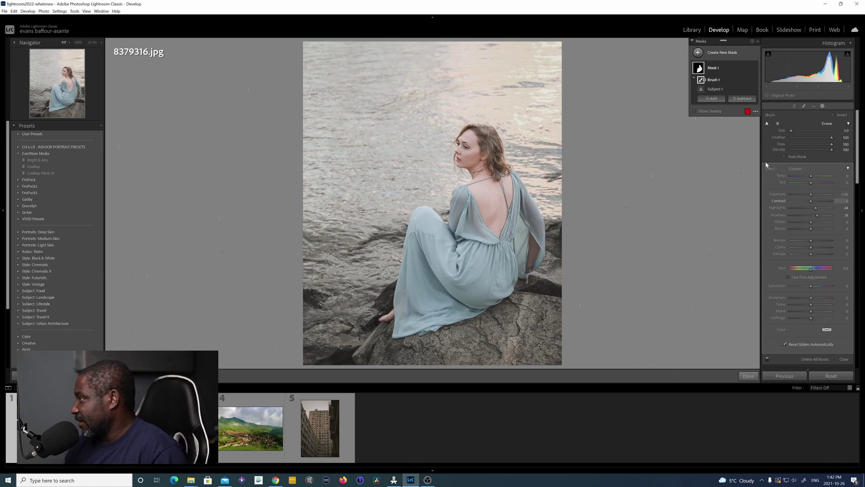
Add Mask 2 as an inverted Select Subject mask, review its overlay, then leave it hidden
click(706, 55)
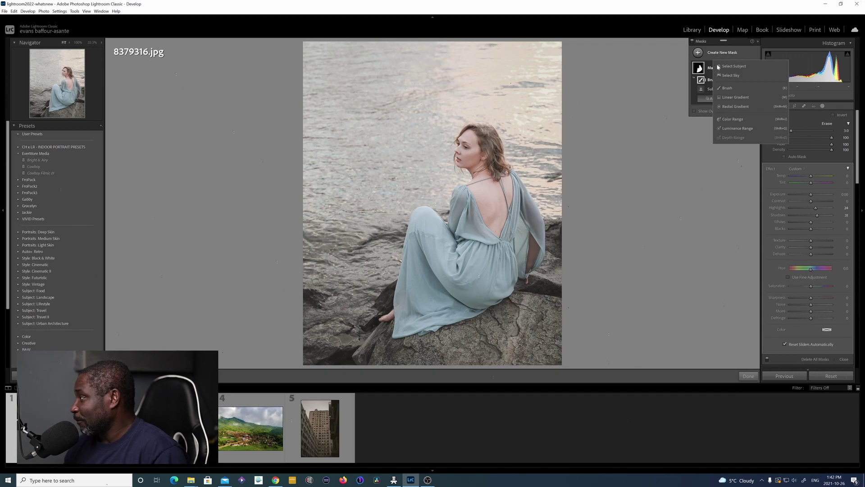
click(734, 67)
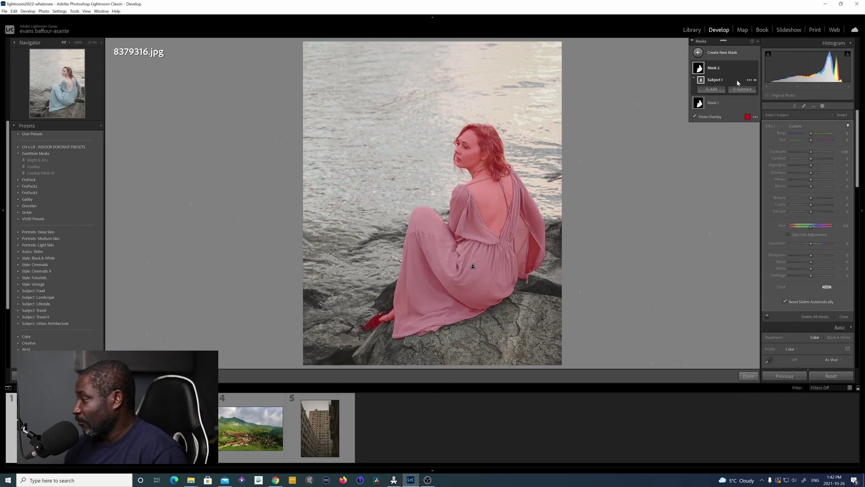
click(833, 115)
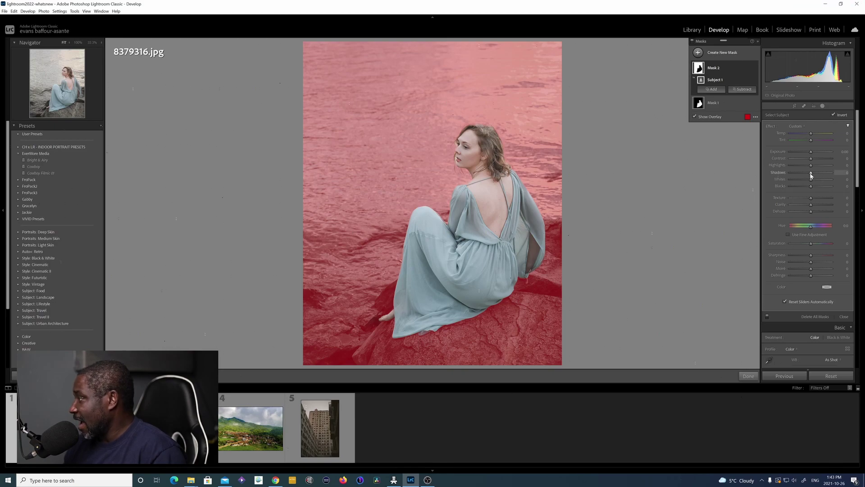
click(693, 117)
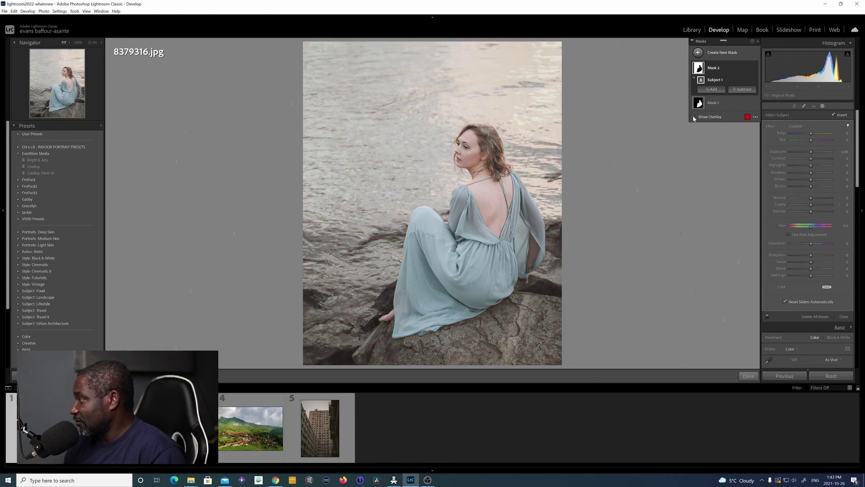
click(694, 117)
click(694, 118)
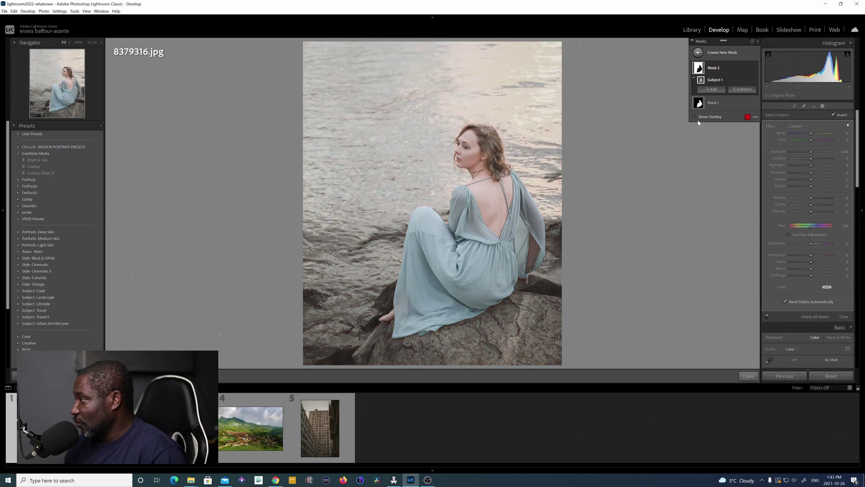
click(695, 118)
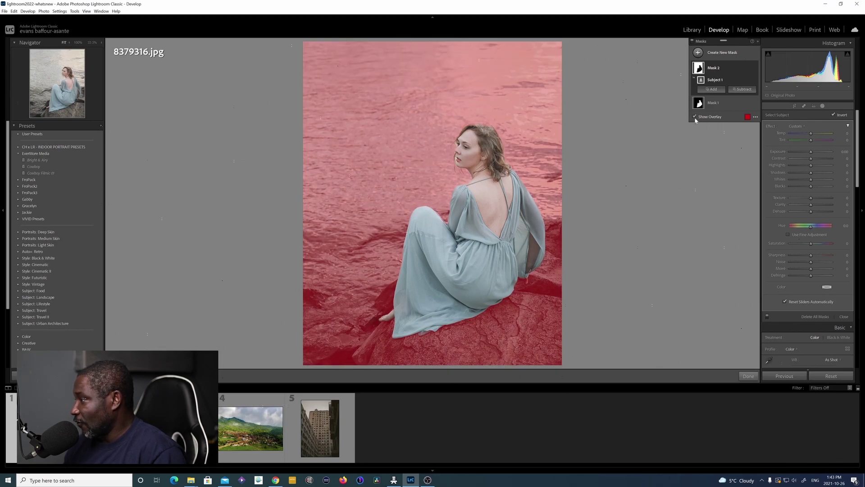
click(695, 117)
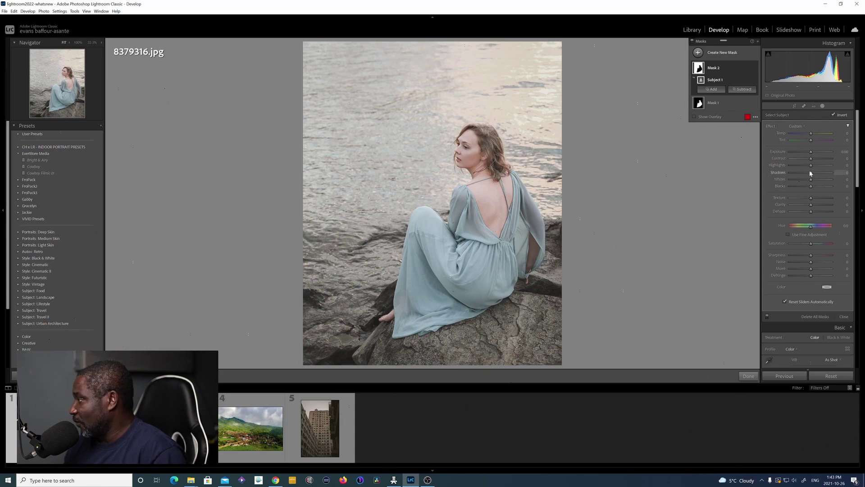
Give the background mask Shadows -100, Exposure -0.38 and reduced Texture
drag(811, 174, 798, 174)
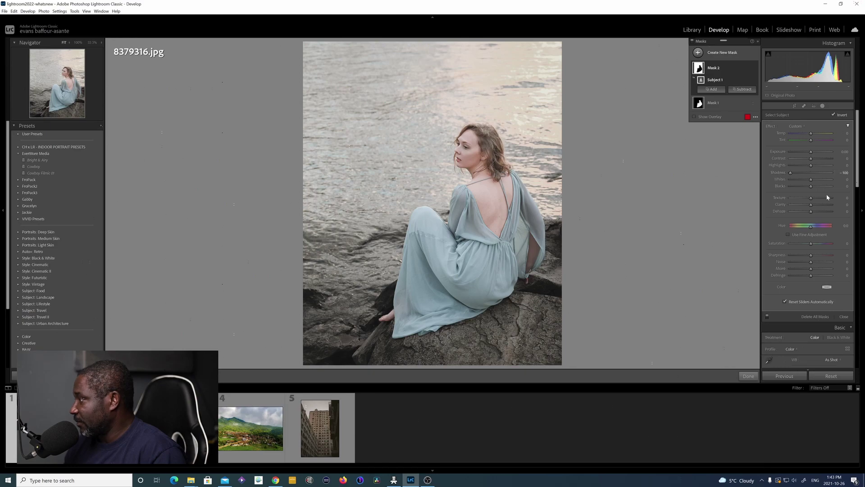
drag(811, 152, 809, 152)
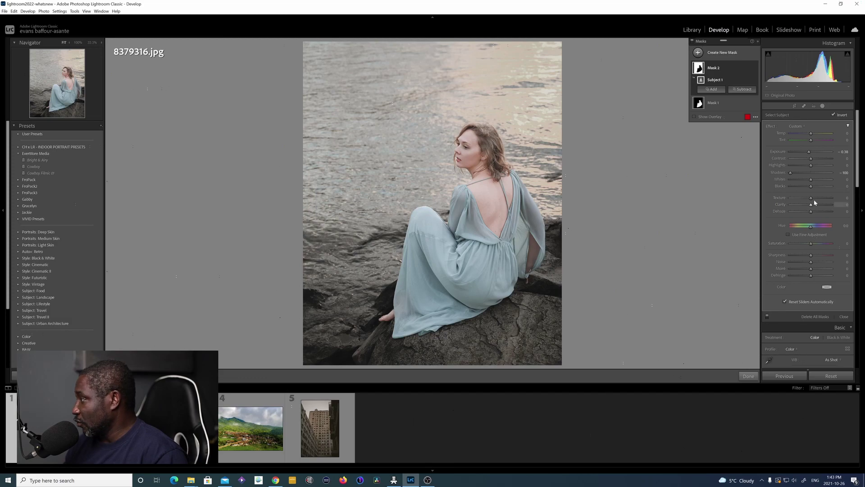
mouse_move(805, 198)
mouse_down()
mouse_move(788, 197)
mouse_move(808, 197)
mouse_move(810, 207)
mouse_up()
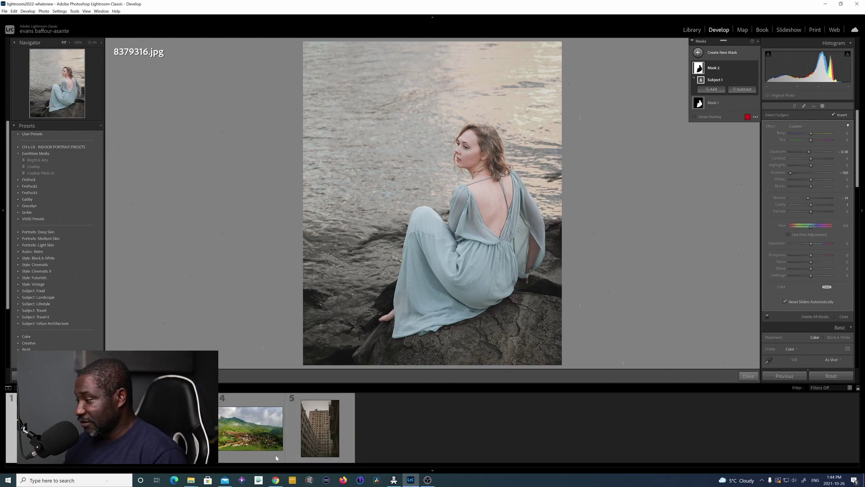
Open pexels-matej-čerkez-5040722.jpg, add a Select Sky mask, and toggle its visibility to compare
click(183, 428)
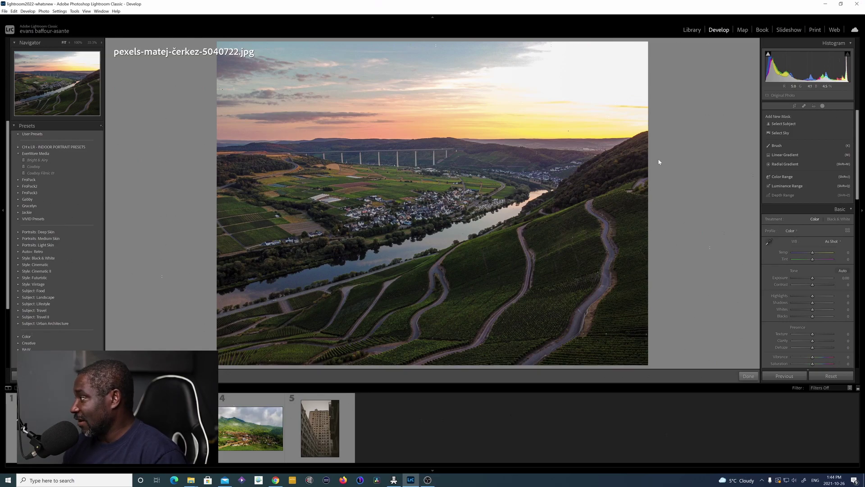
click(784, 134)
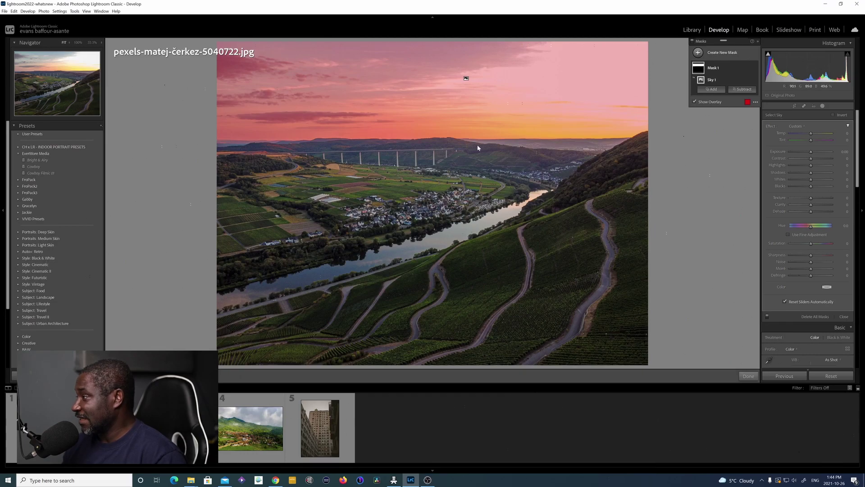
click(756, 68)
click(756, 68)
click(756, 68)
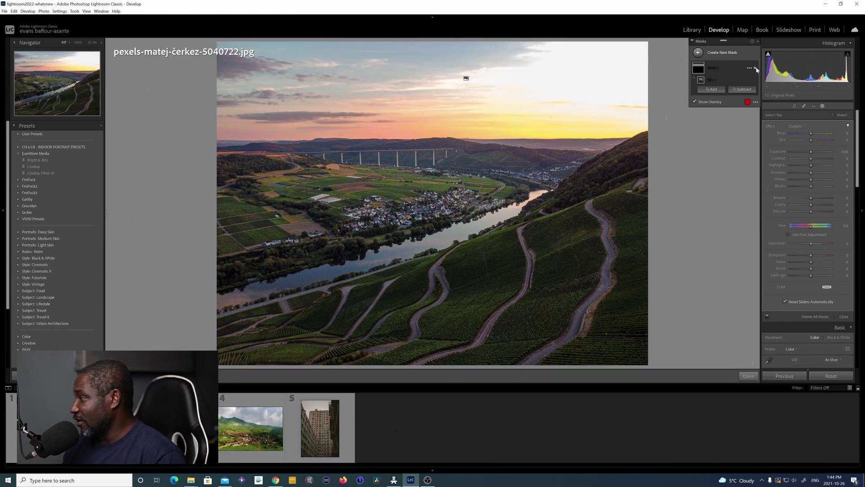
click(756, 68)
click(756, 68)
click(756, 68)
click(756, 68)
click(755, 68)
click(756, 69)
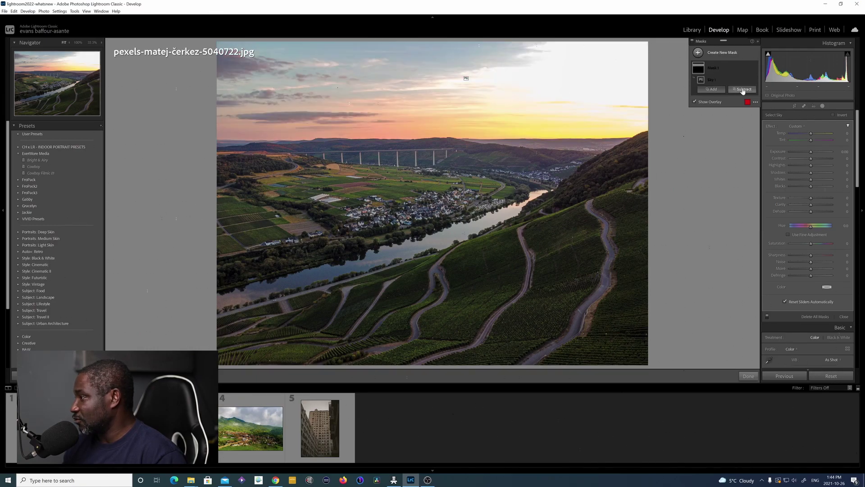
click(756, 68)
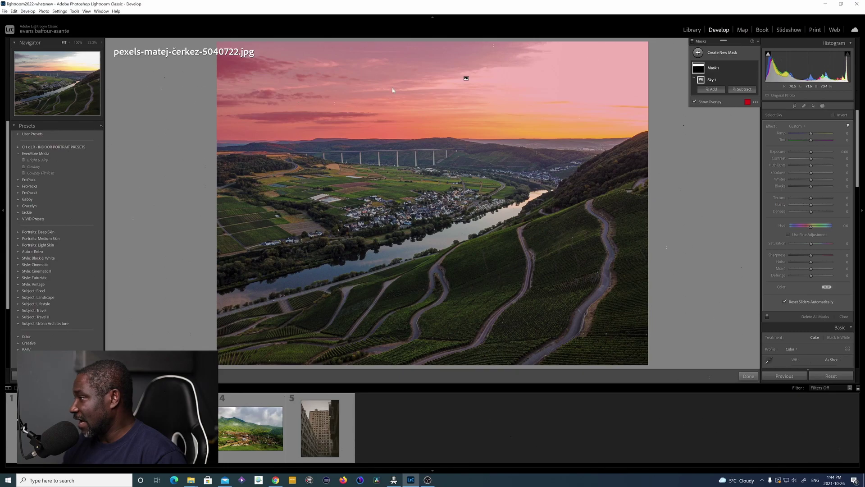
Hide the mask overlay and pull the sky mask's Shadows and Blacks sliders left
click(695, 102)
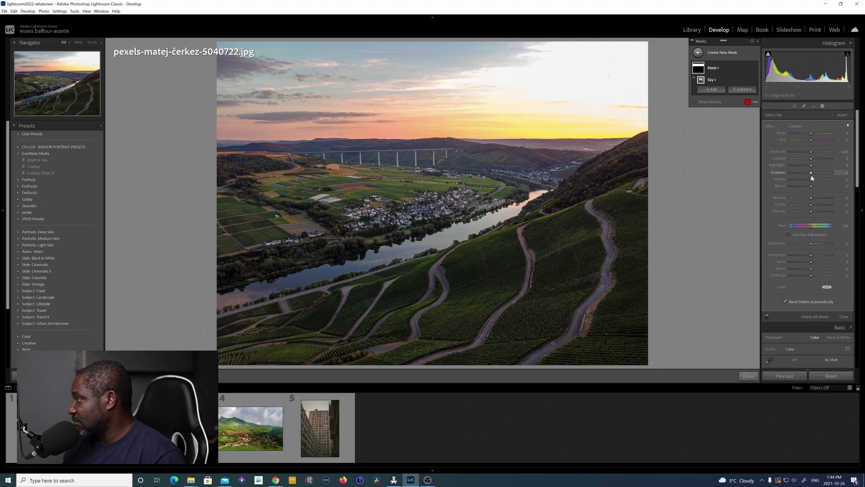
drag(825, 178, 821, 180)
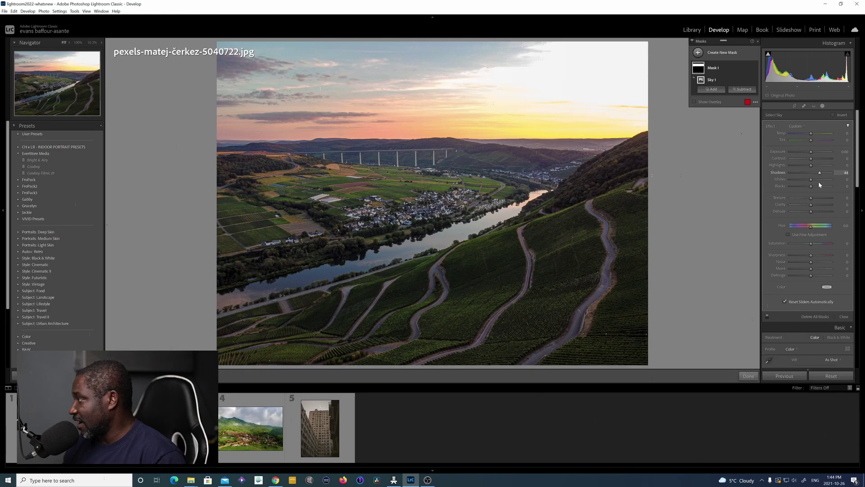
drag(811, 187, 806, 187)
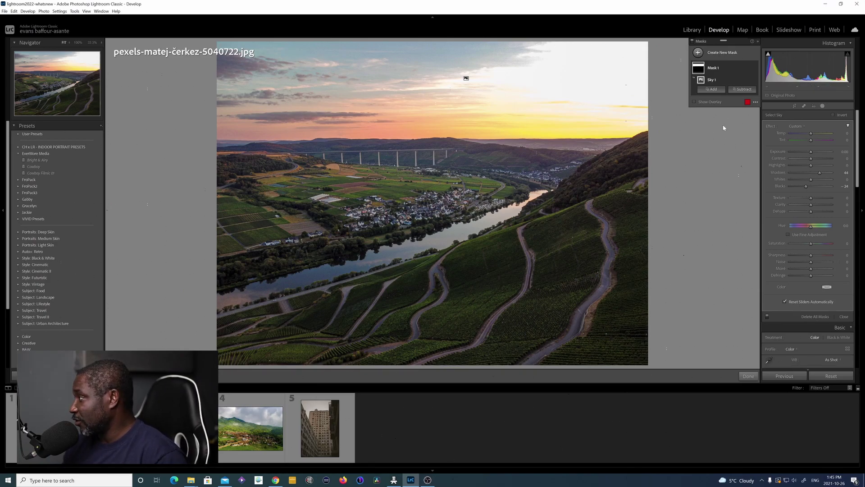
Add Mask 2 as a Select Sky mask and invert it to cover the land
click(700, 52)
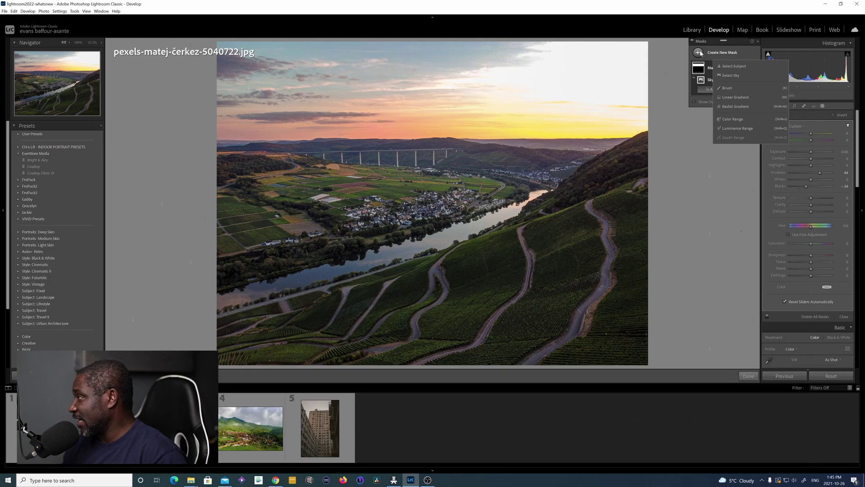
click(735, 75)
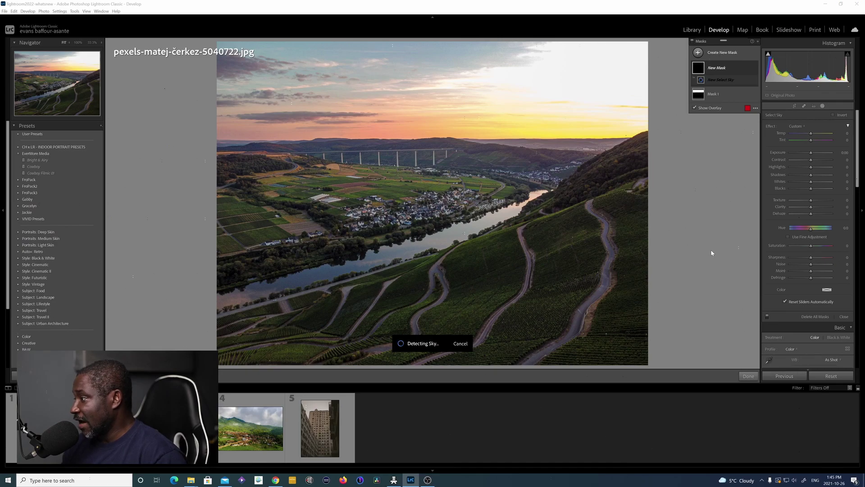
click(833, 115)
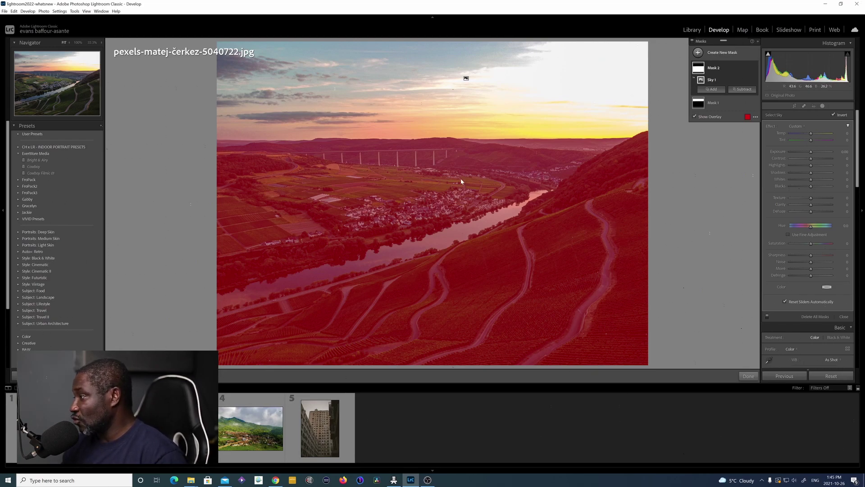
click(744, 90)
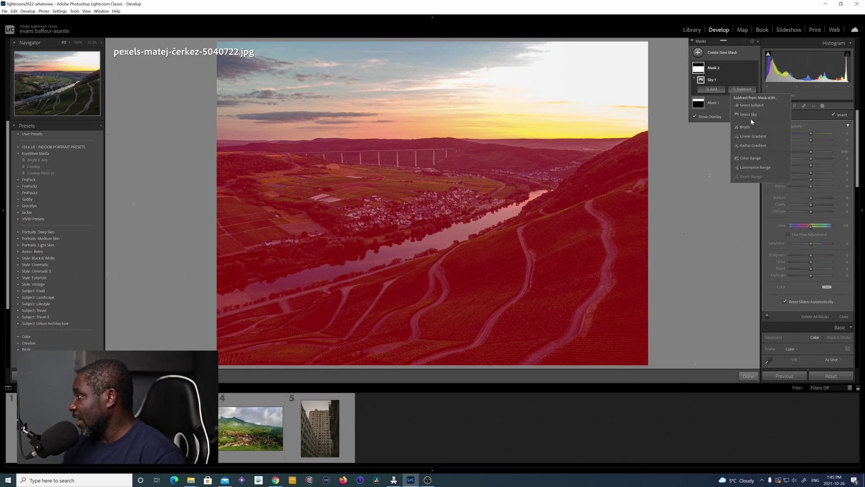
Enlarge the subtract brush to size 9 and erase the river village and distant valley from Mask 2
click(744, 128)
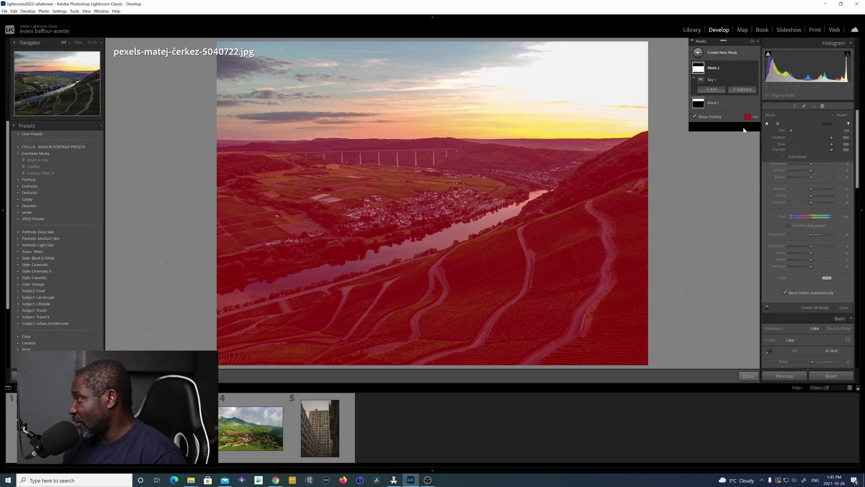
key(bracketright)
key(bracketright)
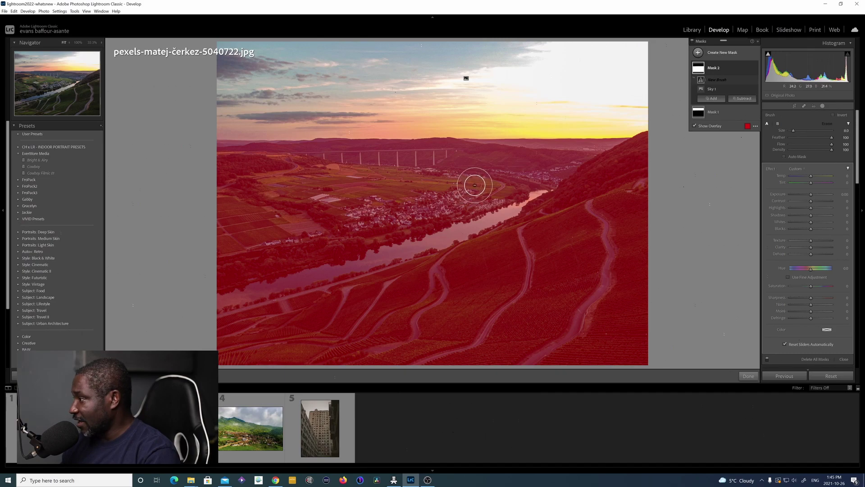
key(bracketright)
key(bracketright)
key(bracketright)
key(bracketright)
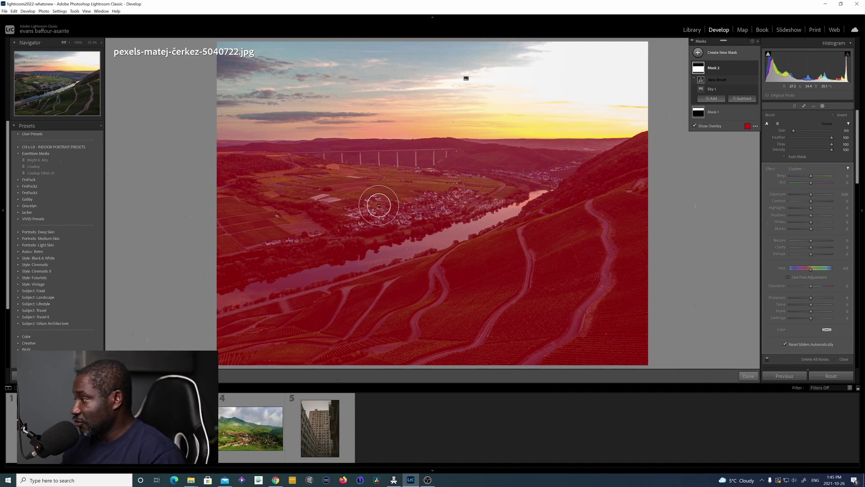
mouse_move(460, 168)
mouse_down()
mouse_move(543, 140)
mouse_move(376, 234)
mouse_move(262, 274)
mouse_move(498, 184)
mouse_move(485, 163)
mouse_move(267, 221)
mouse_move(298, 133)
mouse_move(460, 159)
mouse_move(501, 139)
mouse_move(606, 133)
mouse_move(491, 217)
mouse_move(265, 294)
mouse_move(211, 296)
mouse_move(291, 226)
mouse_move(266, 239)
mouse_move(322, 230)
mouse_move(321, 239)
mouse_move(346, 180)
mouse_move(383, 188)
mouse_move(379, 174)
mouse_move(247, 181)
mouse_move(259, 157)
mouse_move(312, 154)
mouse_move(211, 153)
mouse_move(215, 266)
mouse_move(224, 239)
mouse_move(251, 276)
mouse_up()
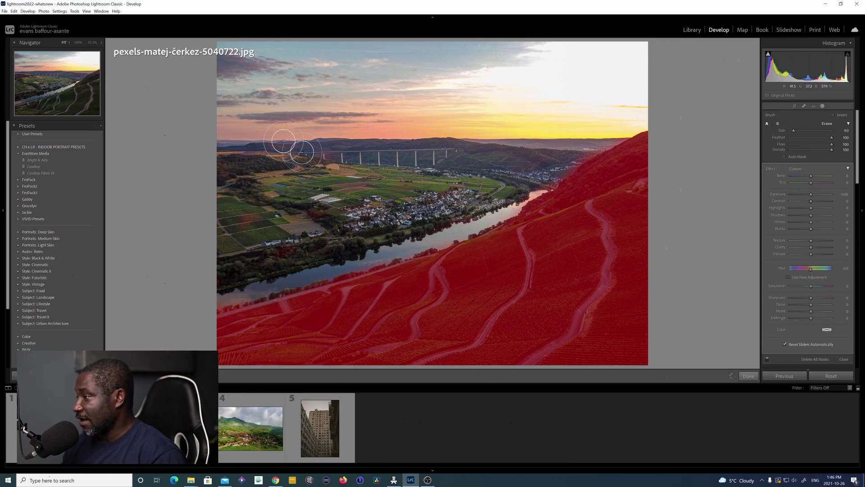
mouse_move(596, 139)
mouse_down()
mouse_move(619, 124)
mouse_move(548, 172)
mouse_move(500, 189)
mouse_up()
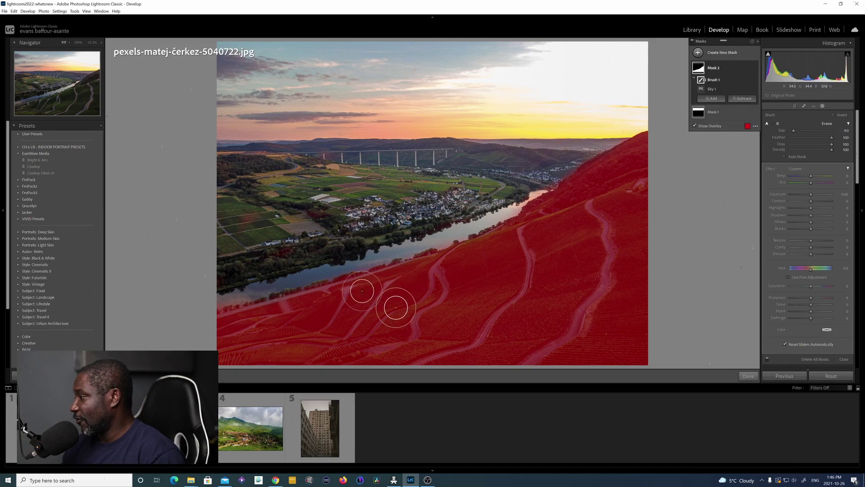
click(697, 127)
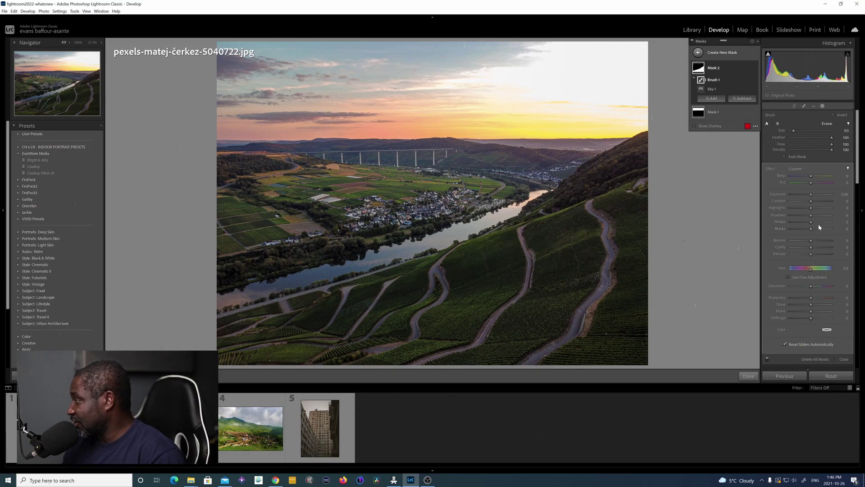
Pull Mask 2's vineyard slope Shadows down to -38 and raise its Highlights to about 71
mouse_move(811, 217)
mouse_down()
mouse_move(794, 216)
mouse_move(821, 220)
mouse_move(798, 219)
mouse_move(807, 220)
mouse_up()
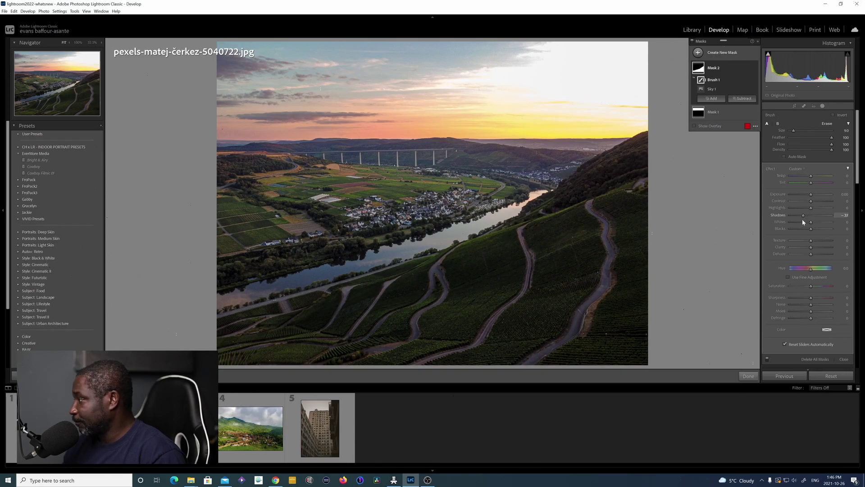
drag(802, 222, 802, 221)
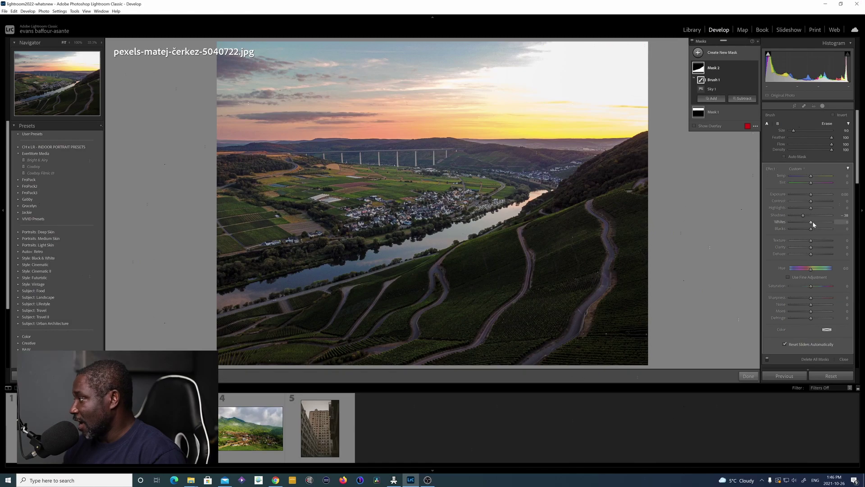
drag(813, 209, 830, 221)
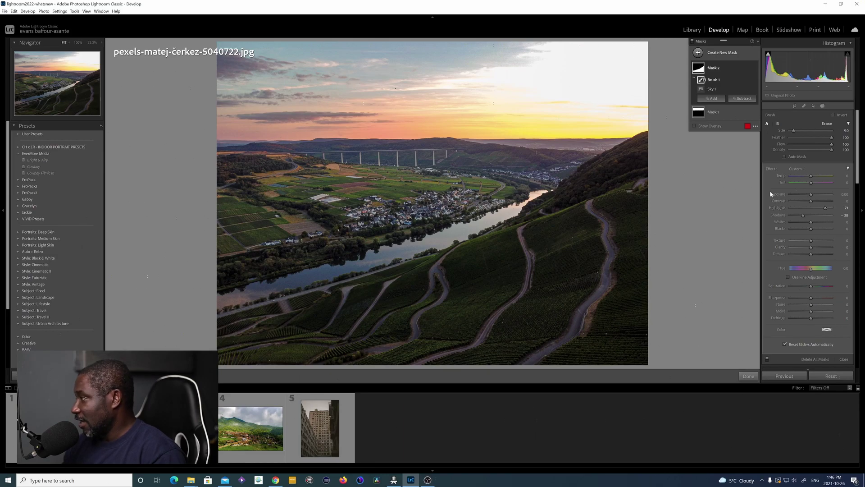
key(backslash)
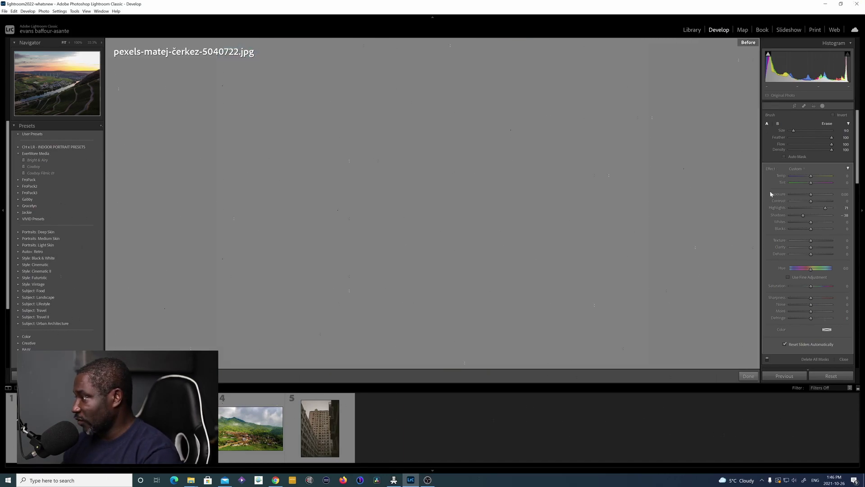
key(backslash)
key(backslash)
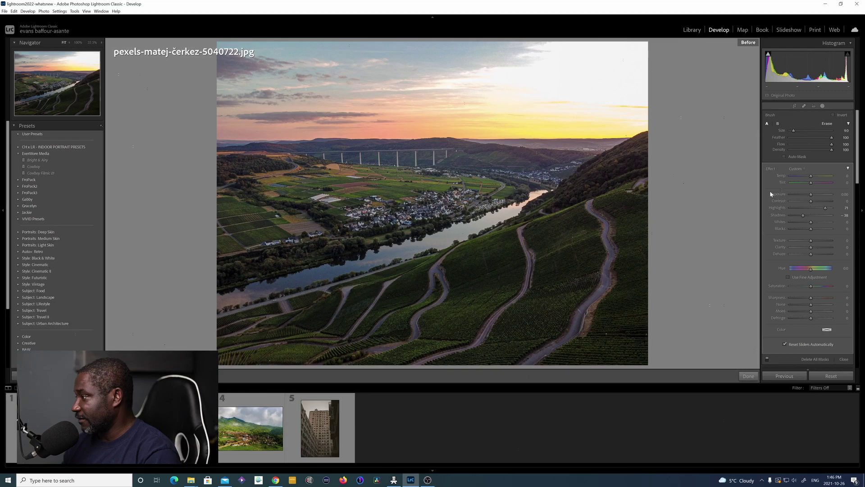
key(backslash)
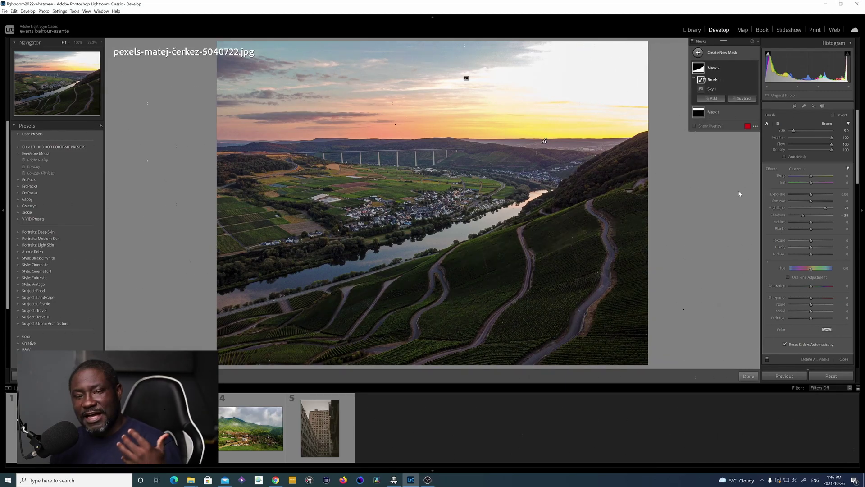